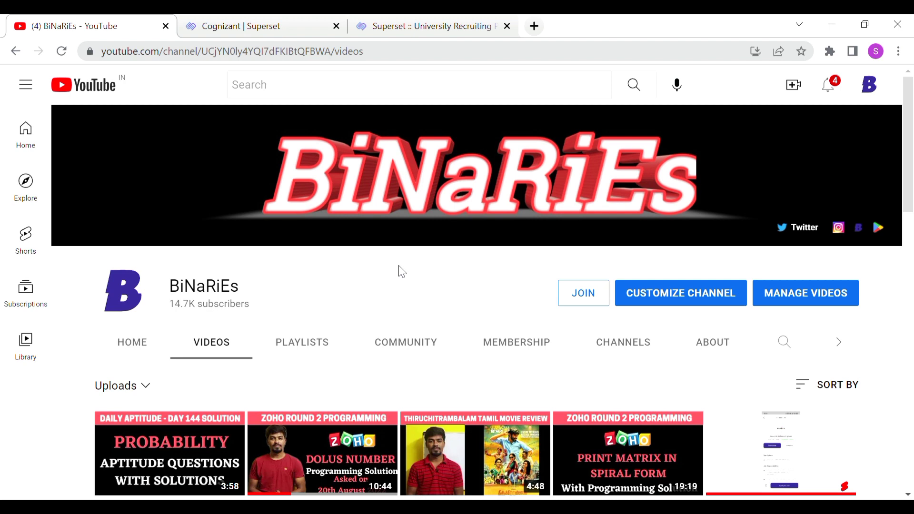
pyautogui.scroll(-1, 400, 271)
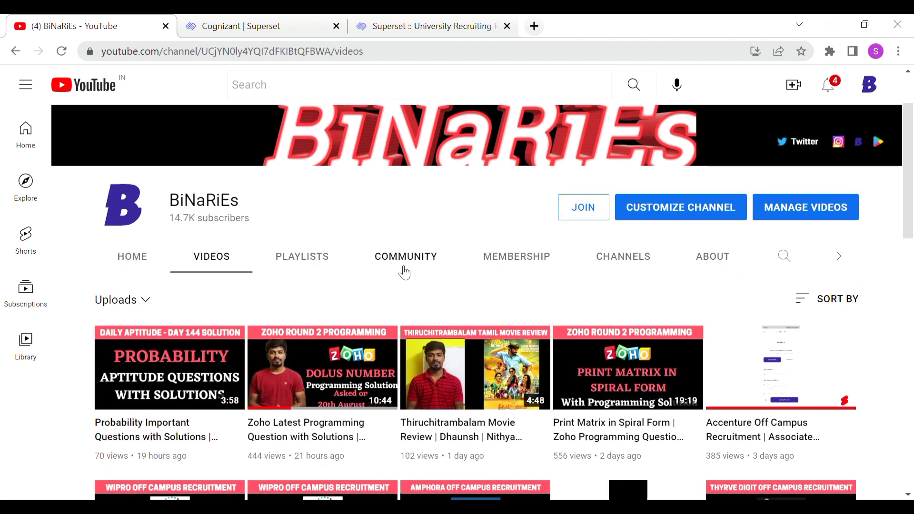
pyautogui.scroll(-1, 325, 254)
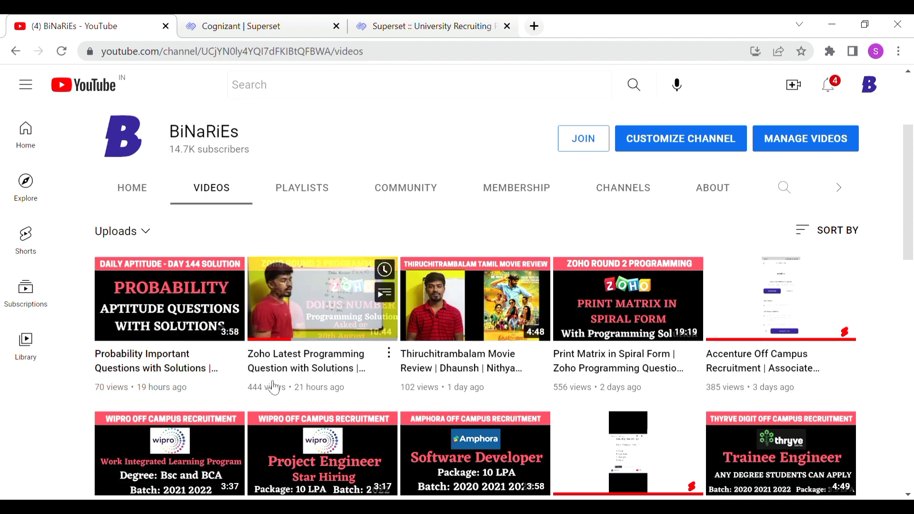
pyautogui.moveTo(323, 367)
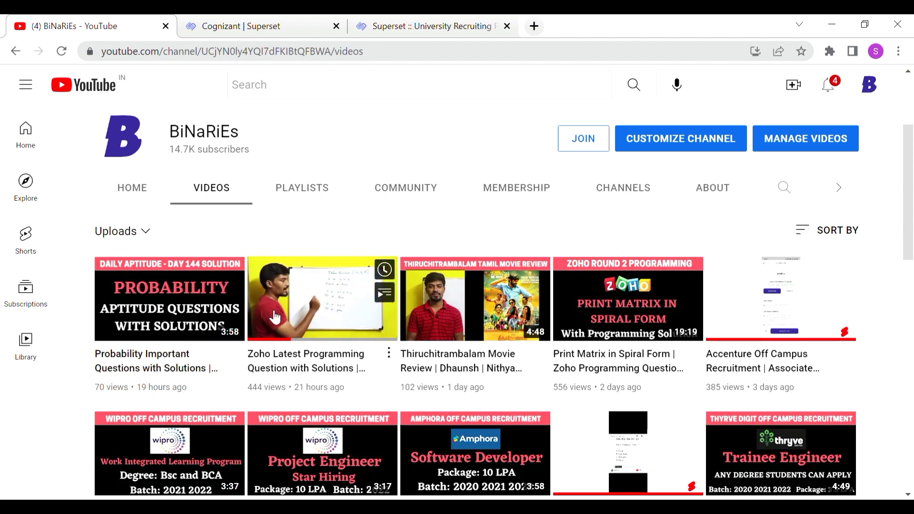
pyautogui.scroll(3, 275, 316)
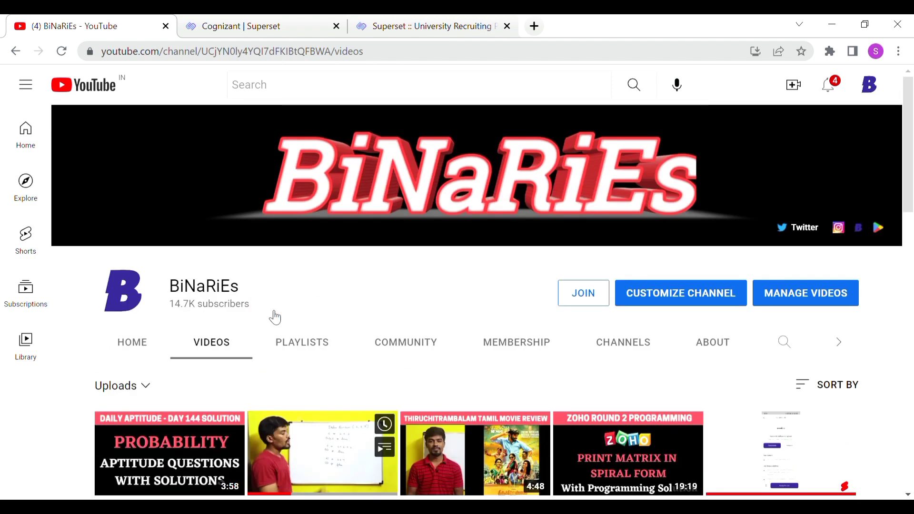
# - On the Cognizant Superset page, highlight 'GenC, GenC Elevate, GenC Pro' in the introduction
pyautogui.click(241, 26)
pyautogui.scroll(-3, 391, 246)
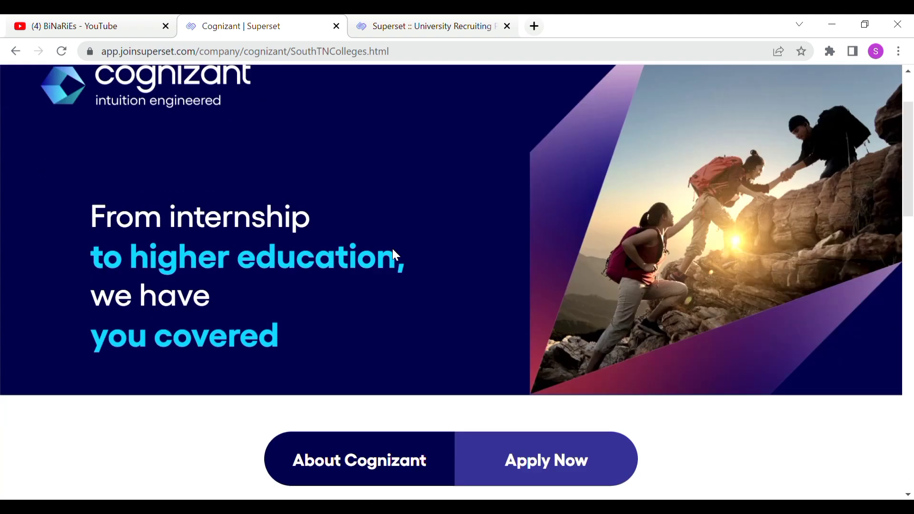
pyautogui.scroll(-3, 392, 247)
pyautogui.scroll(-2, 391, 247)
pyautogui.scroll(-2, 394, 255)
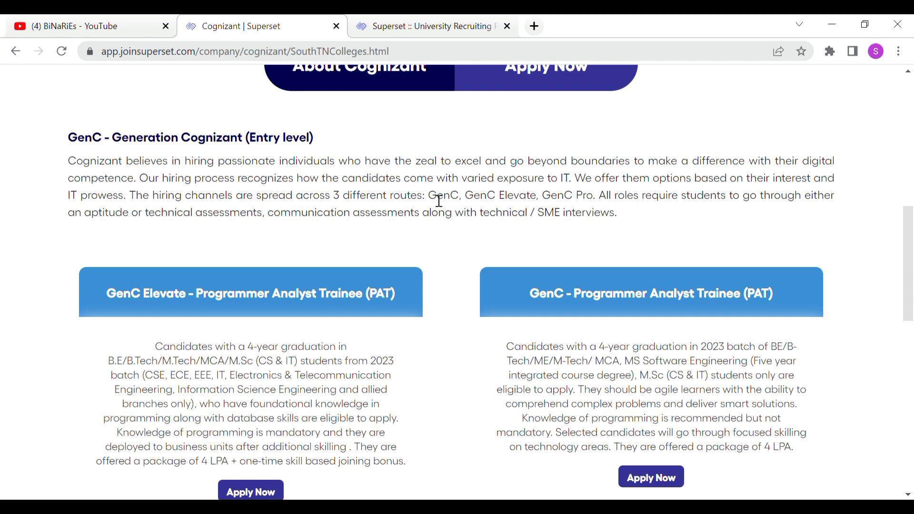
pyautogui.moveTo(429, 197); pyautogui.dragTo(600, 204)
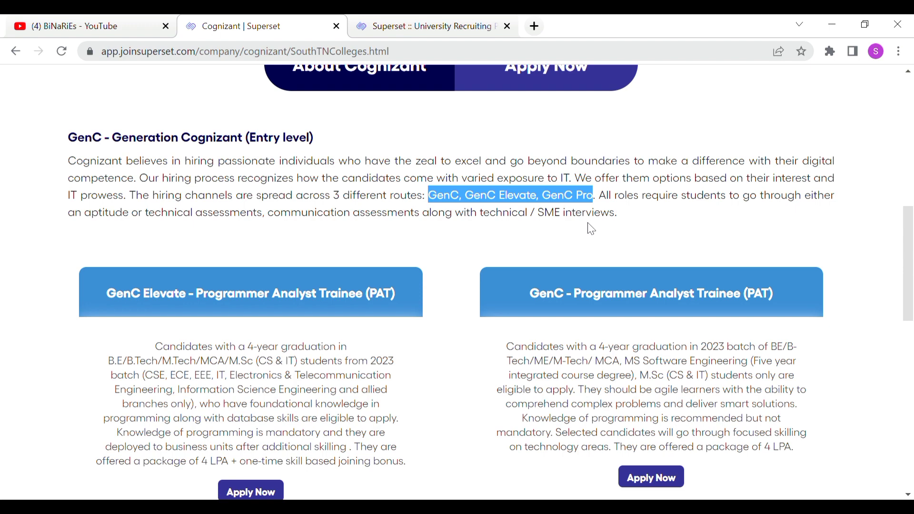
pyautogui.scroll(-3, 591, 228)
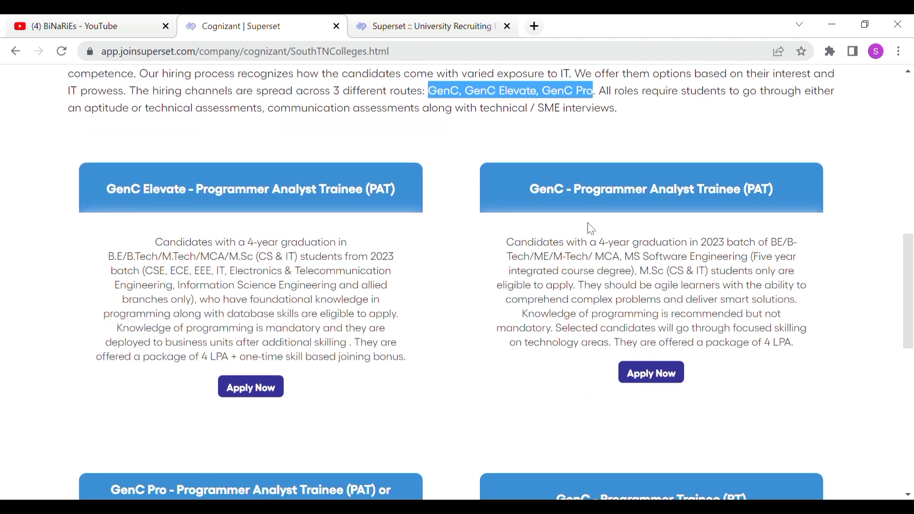
pyautogui.scroll(-2, 590, 229)
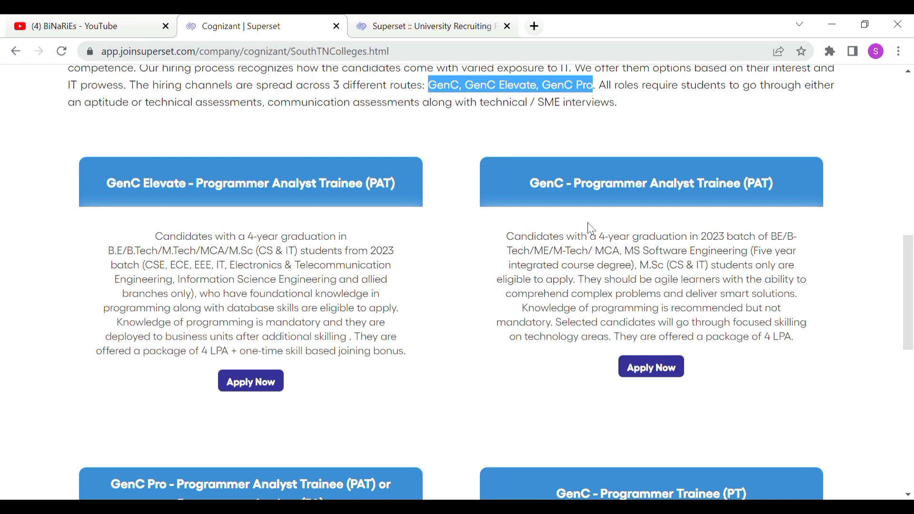
# - Highlight the card title 'GenC Elevate - Programmer Analyst Trainee (PAT)'
pyautogui.click(590, 227)
pyautogui.scroll(-1, 591, 228)
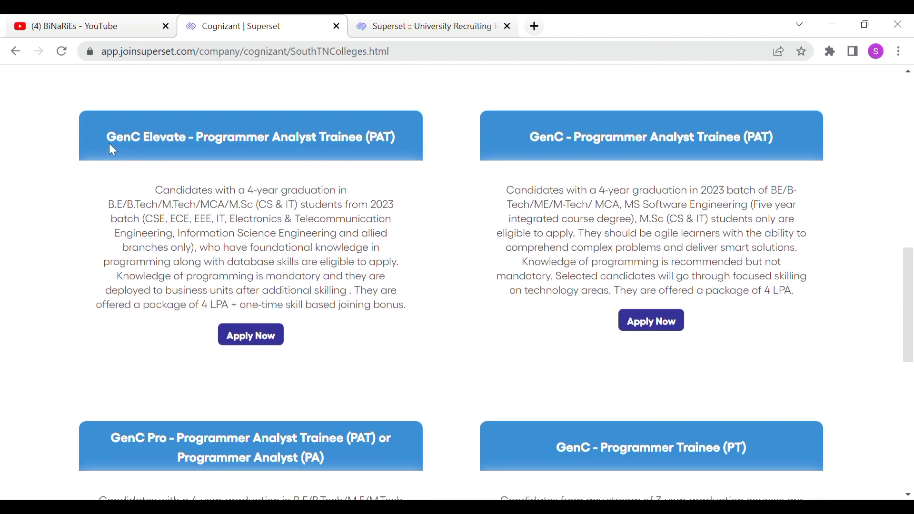
pyautogui.moveTo(107, 139); pyautogui.dragTo(204, 146)
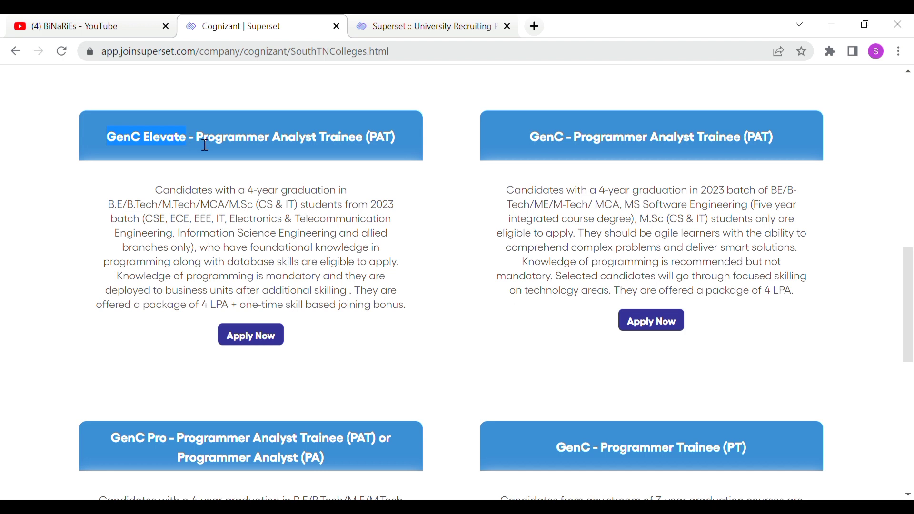
pyautogui.moveTo(197, 139); pyautogui.dragTo(311, 126)
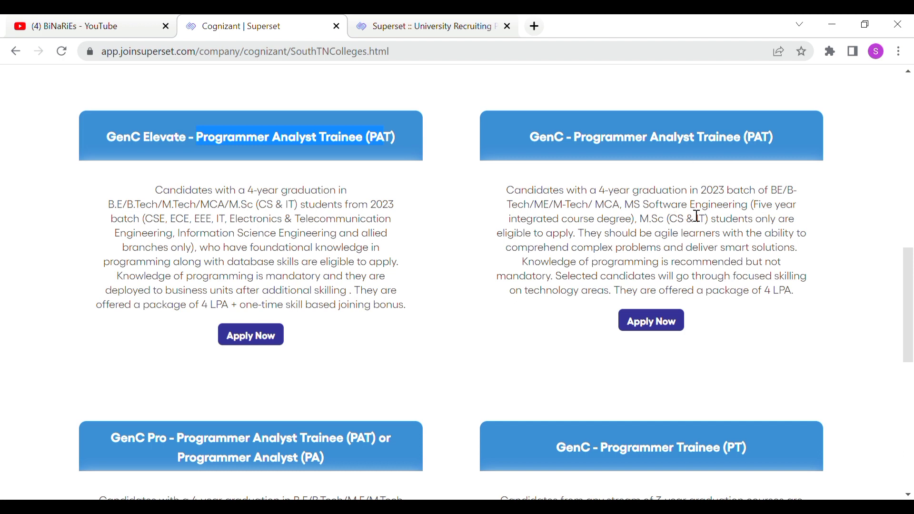
# - Highlight 'MS Software Engineering (Five year integrated course degree)' in the GenC PAT eligibility criteria
pyautogui.click(635, 211)
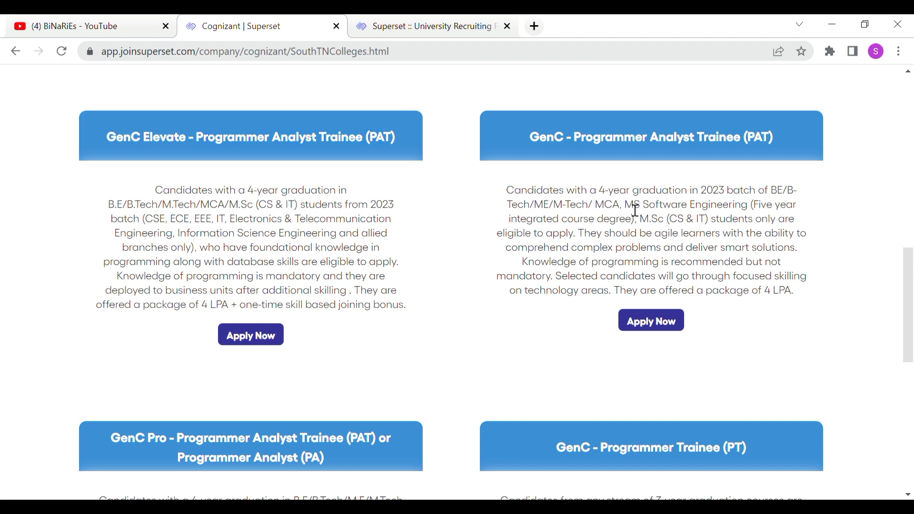
pyautogui.moveTo(626, 205); pyautogui.dragTo(753, 220)
pyautogui.moveTo(625, 206); pyautogui.dragTo(636, 220)
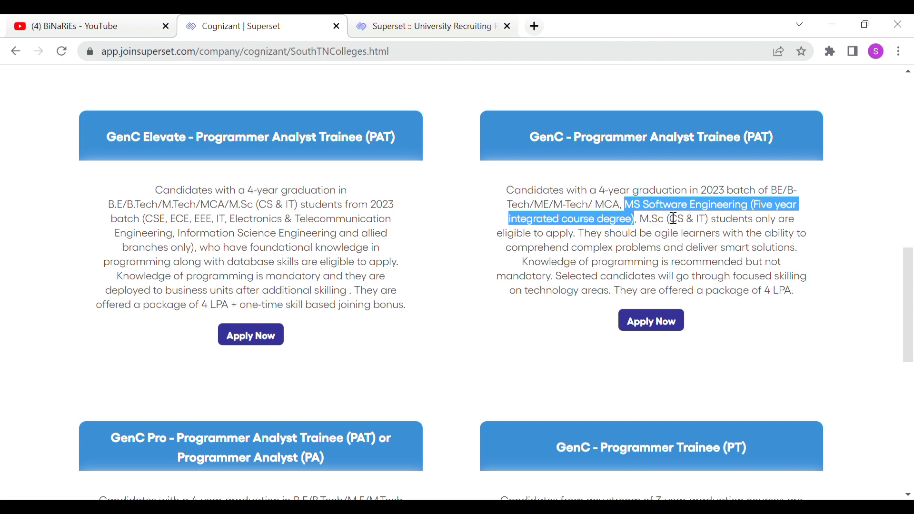
pyautogui.scroll(-1, 652, 278)
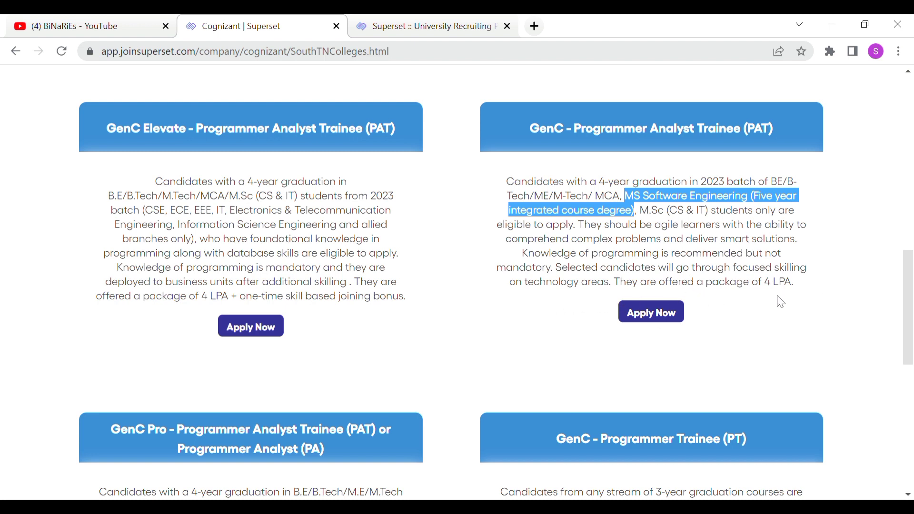
pyautogui.scroll(-1, 780, 302)
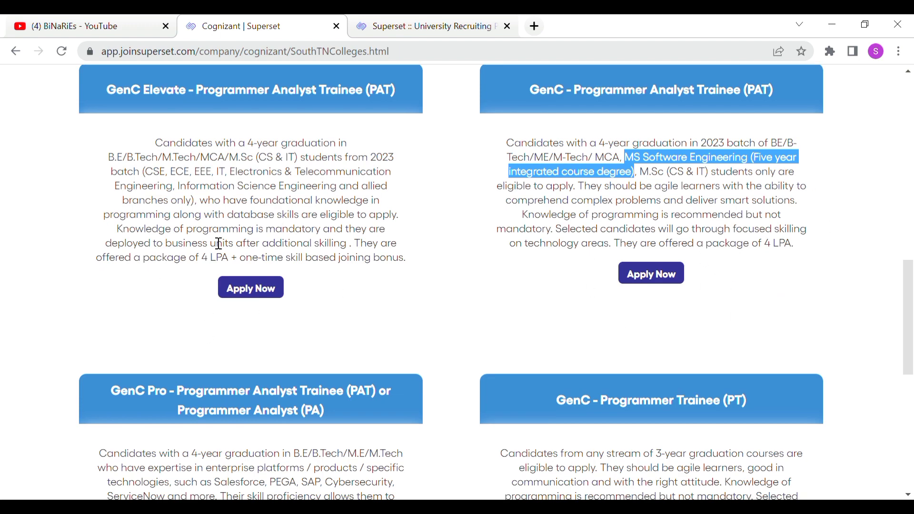
pyautogui.scroll(-1, 218, 245)
pyautogui.scroll(2, 218, 244)
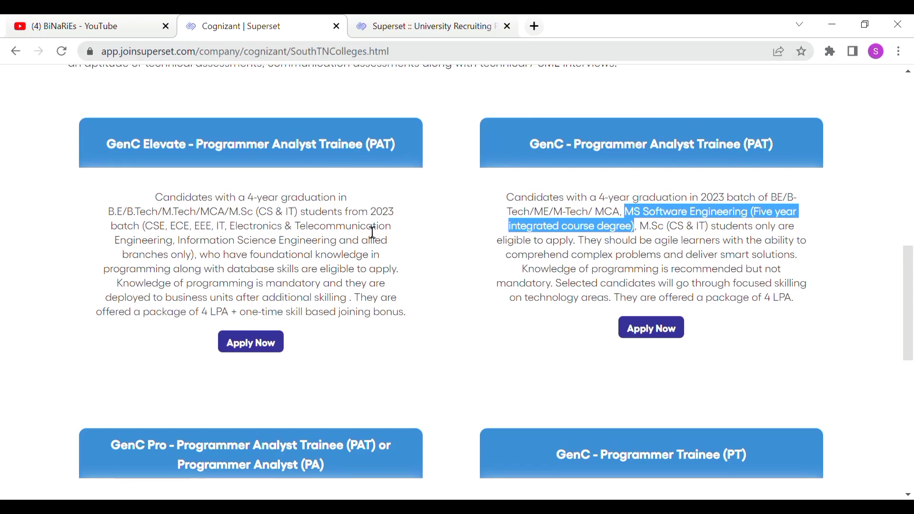
pyautogui.scroll(-4, 372, 232)
pyautogui.scroll(-3, 365, 225)
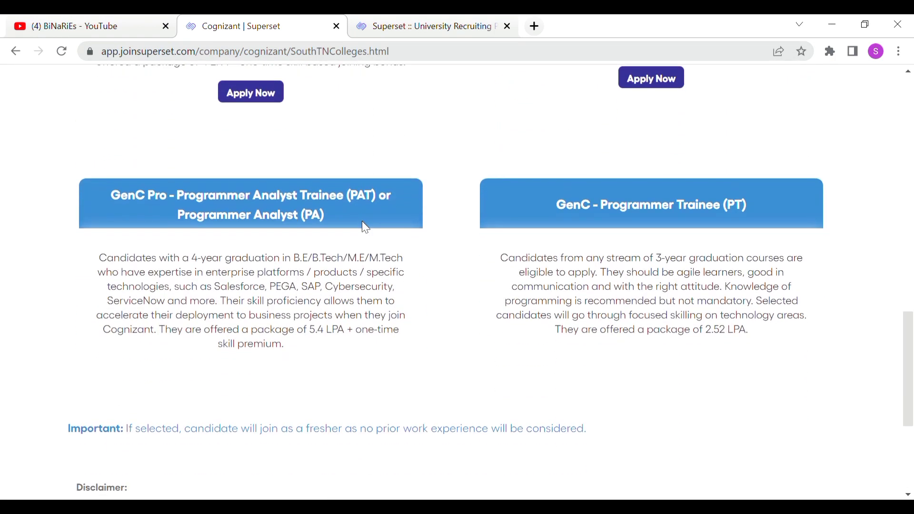
pyautogui.scroll(-1, 214, 217)
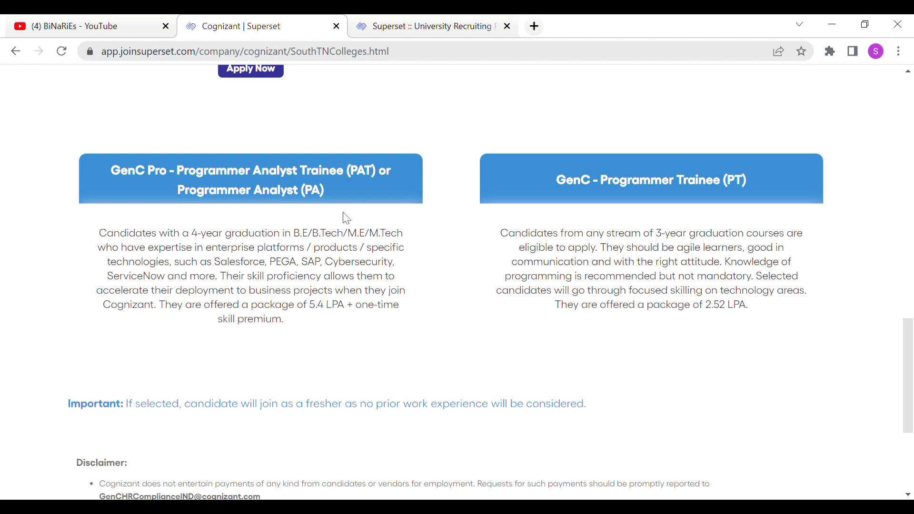
pyautogui.scroll(-1, 313, 246)
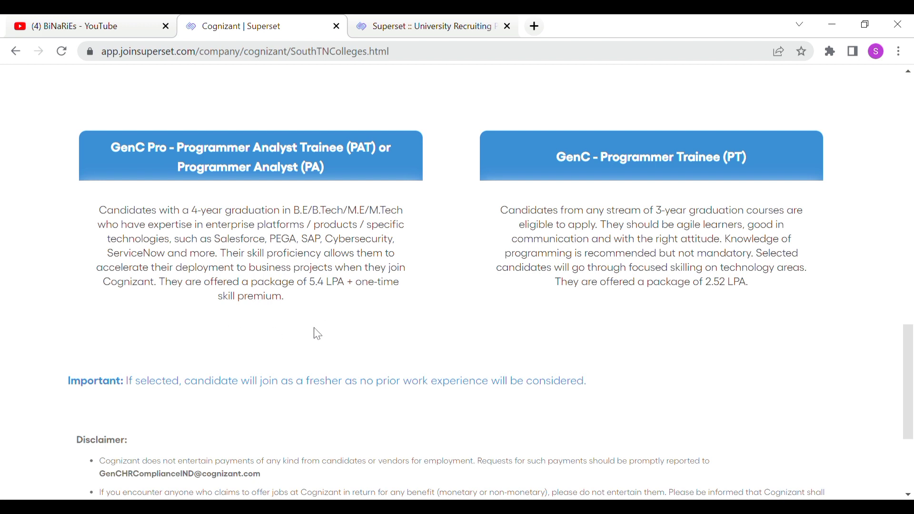
pyautogui.scroll(-1, 317, 334)
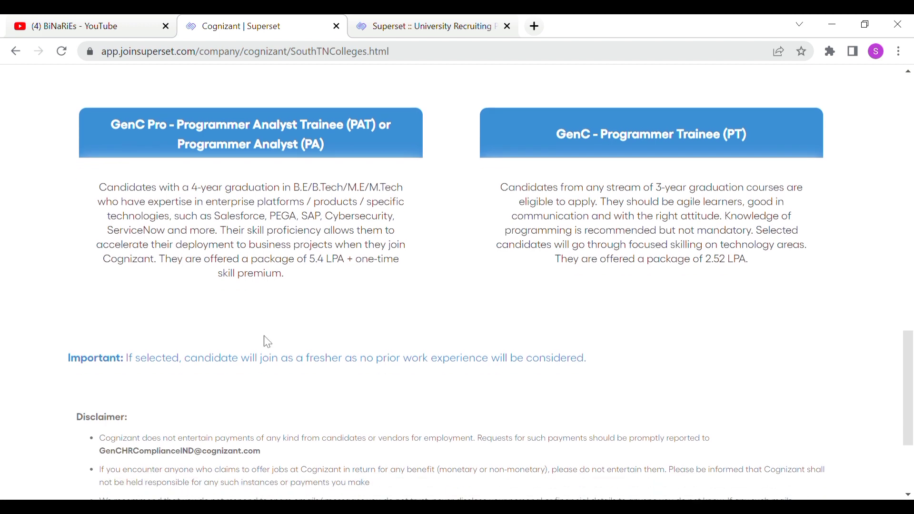
# - Highlight the full Important fresher sentence, then the whole GenC Pro eligibility paragraph
pyautogui.moveTo(127, 358); pyautogui.dragTo(463, 344)
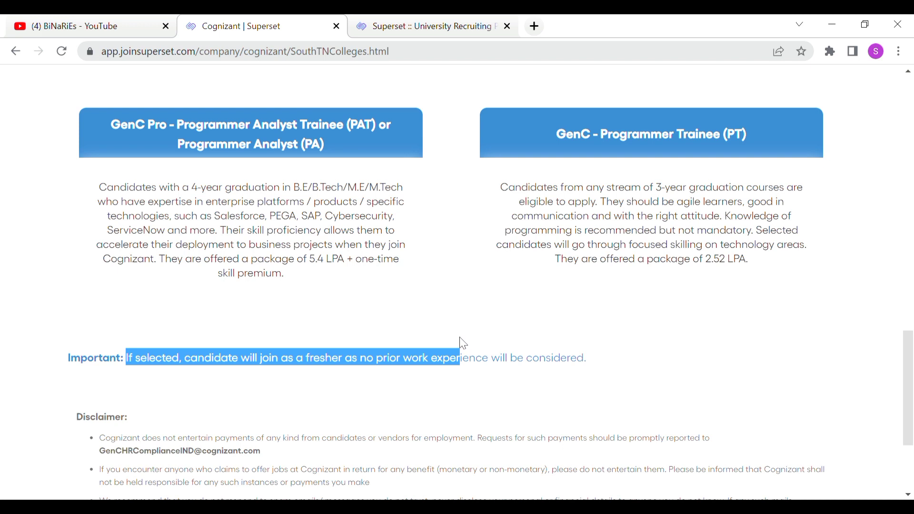
pyautogui.moveTo(463, 344); pyautogui.dragTo(587, 333)
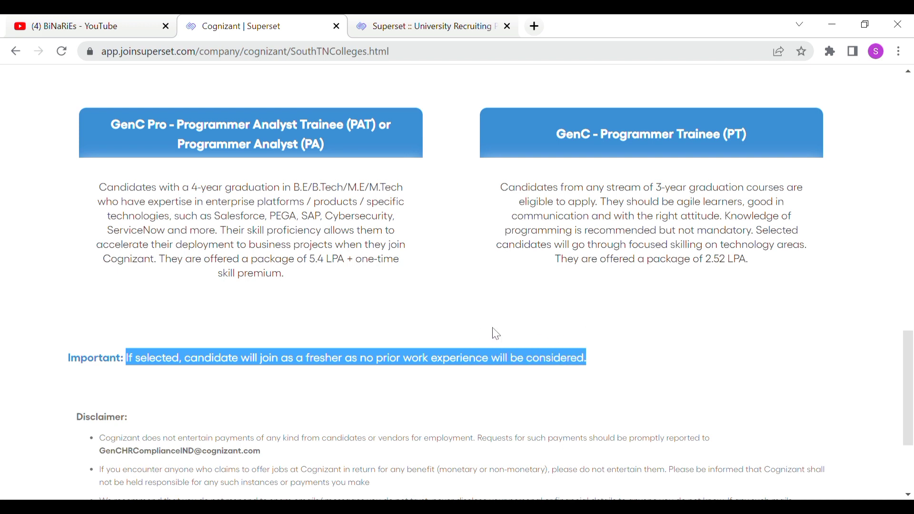
pyautogui.click(397, 330)
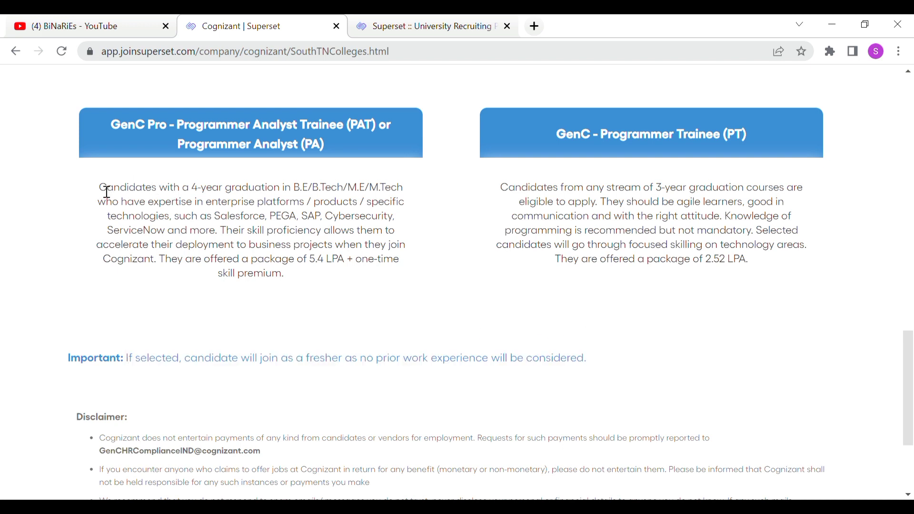
pyautogui.moveTo(100, 188); pyautogui.dragTo(298, 276)
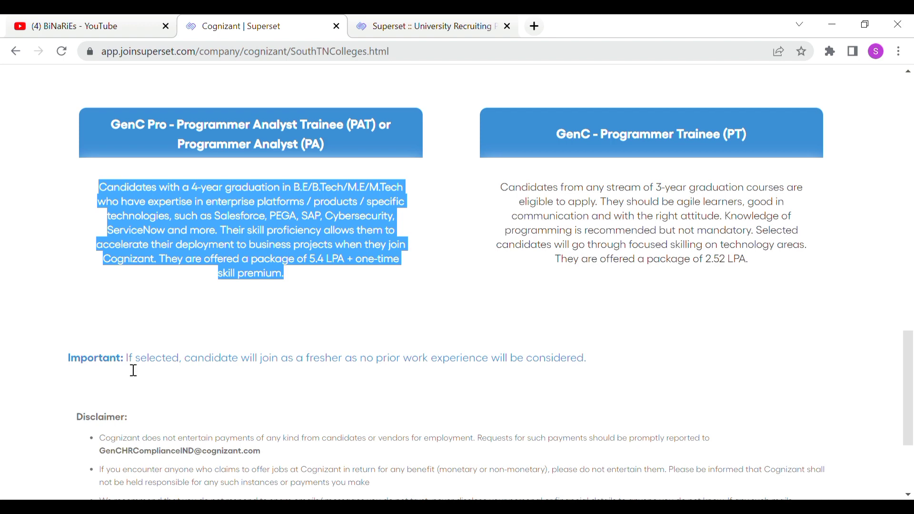
pyautogui.scroll(5, 133, 370)
pyautogui.scroll(2, 133, 370)
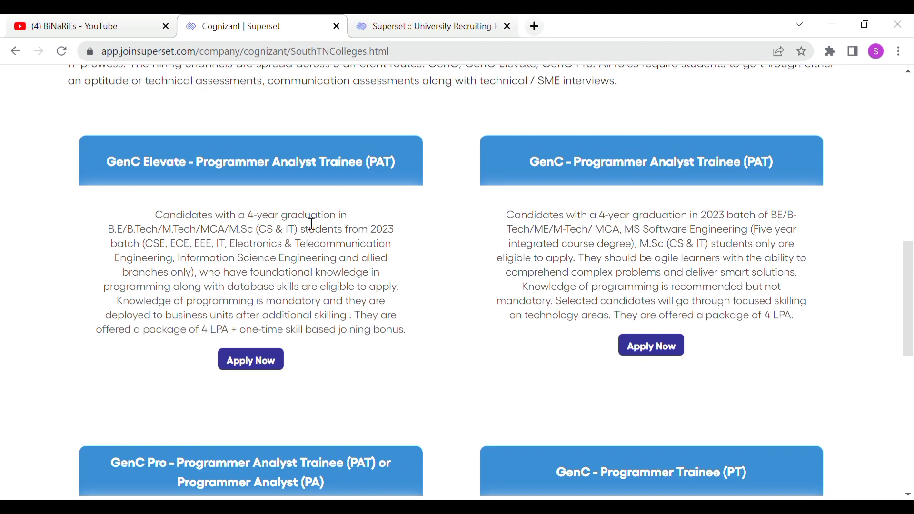
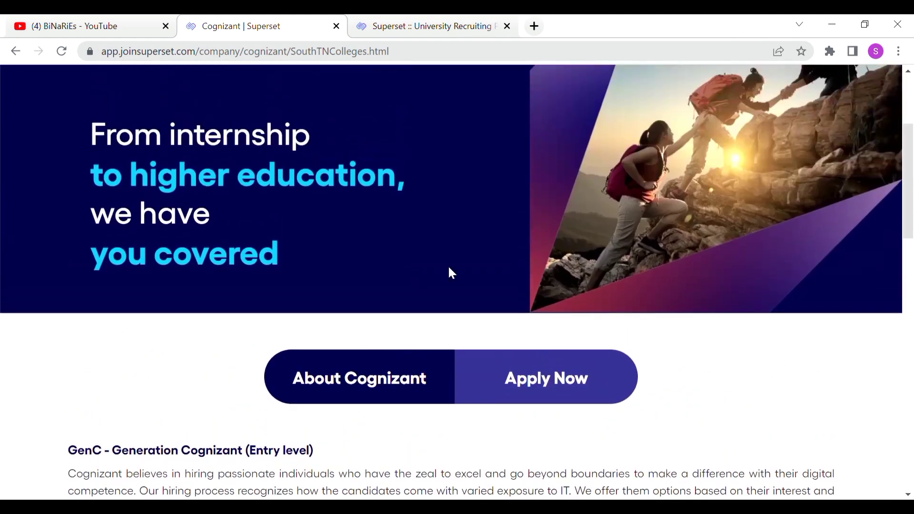
pyautogui.scroll(-5, 479, 396)
pyautogui.scroll(-4, 472, 393)
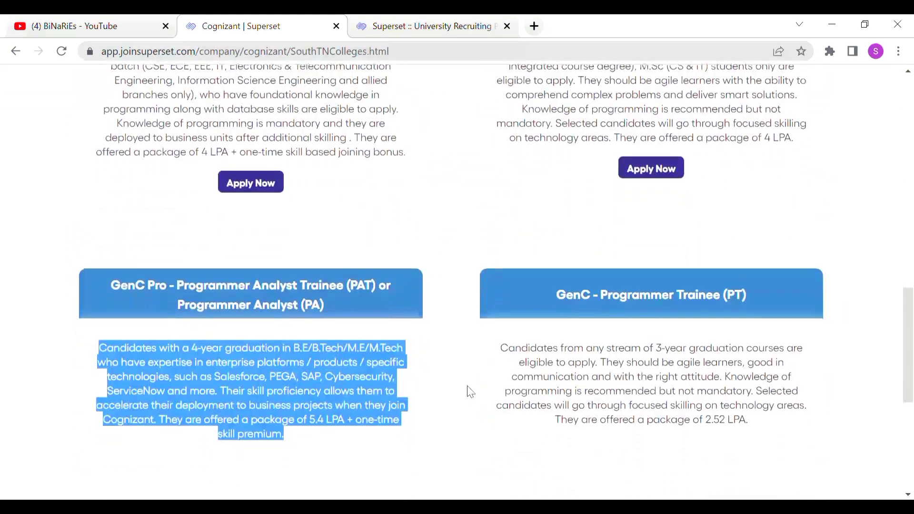
pyautogui.scroll(-1, 470, 391)
pyautogui.scroll(-2, 329, 400)
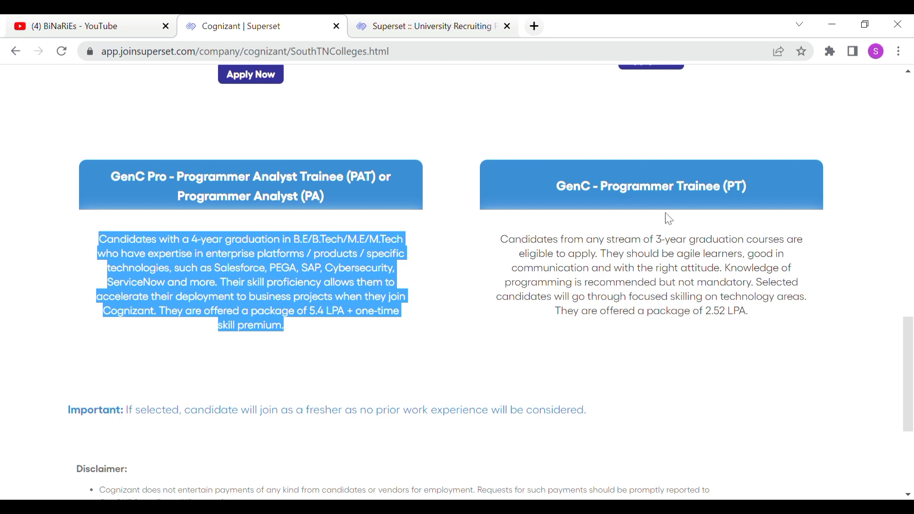
pyautogui.scroll(-1, 646, 308)
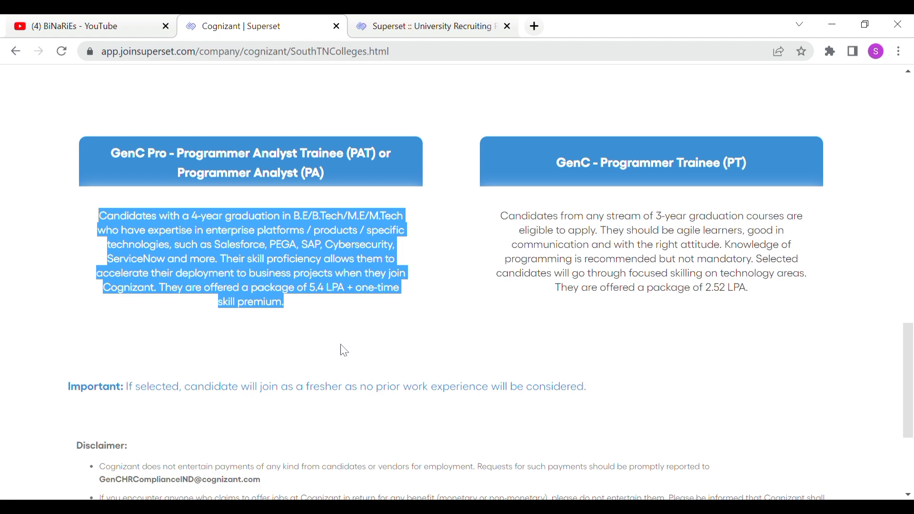
# - Finish reading the GenC roles and switch to the Cognizant Campus Hiring 2023 GenC job profile
pyautogui.click(340, 349)
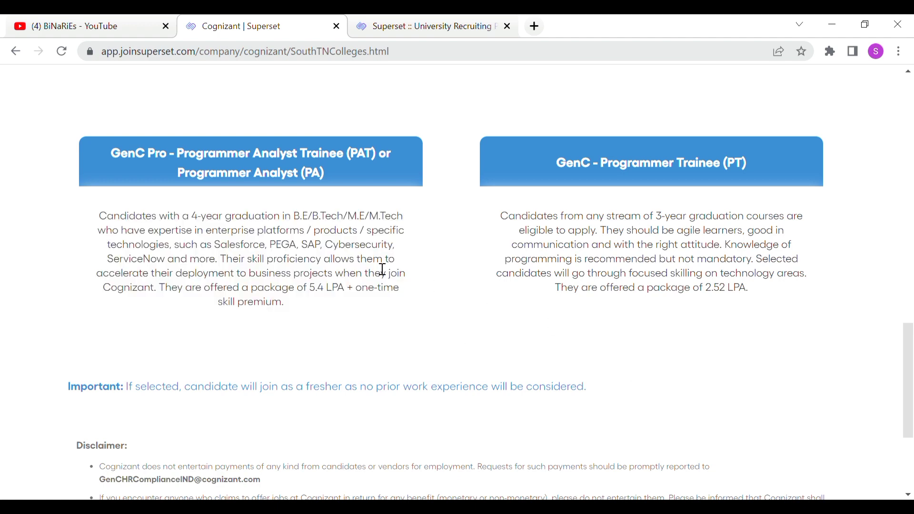
pyautogui.scroll(5, 382, 270)
pyautogui.scroll(5, 382, 270)
pyautogui.scroll(2, 382, 270)
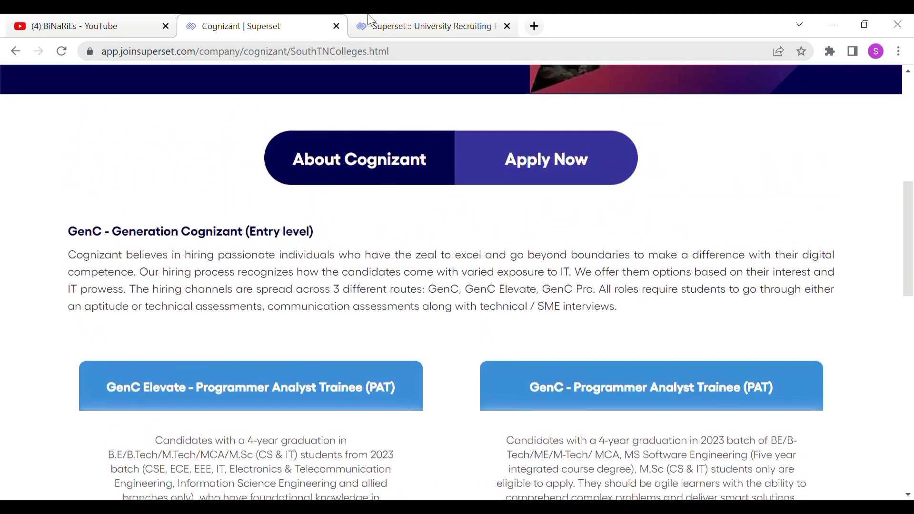
pyautogui.scroll(-3, 329, 81)
pyautogui.scroll(-2, 329, 80)
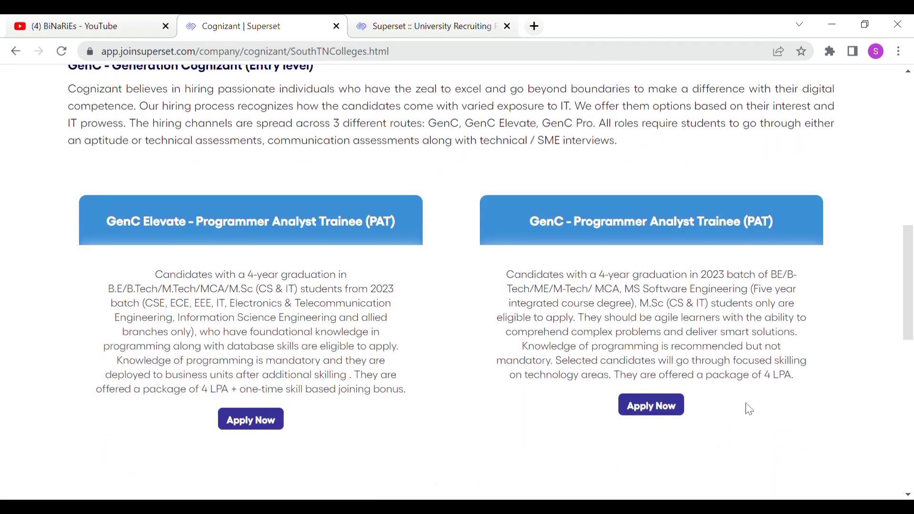
pyautogui.click(432, 26)
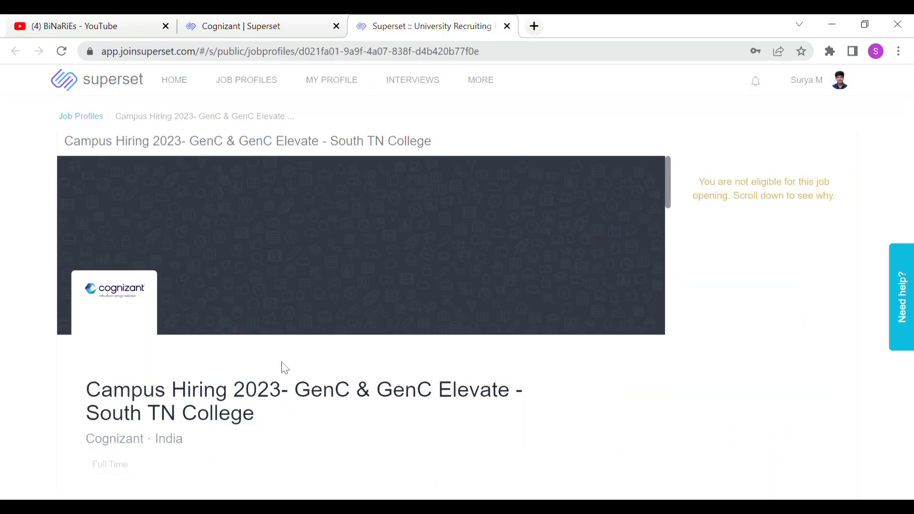
pyautogui.scroll(-2, 284, 367)
pyautogui.scroll(-1, 283, 367)
pyautogui.scroll(-2, 284, 367)
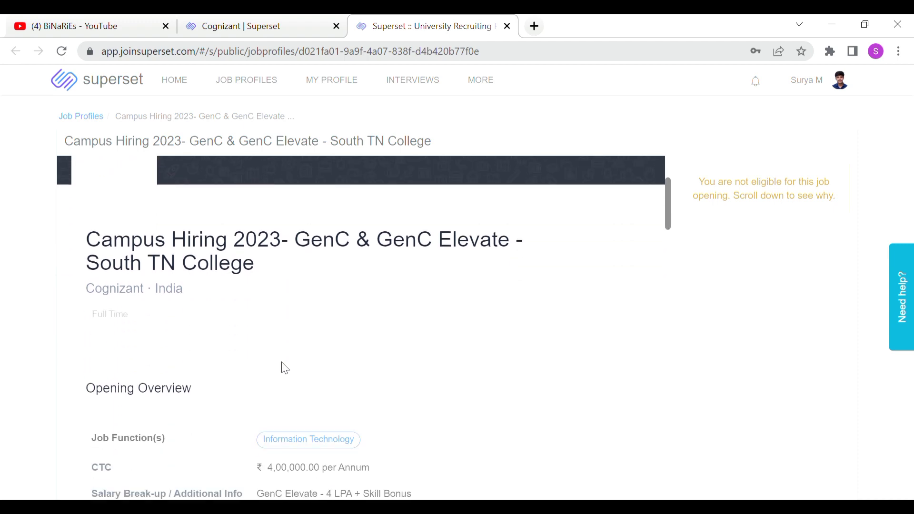
pyautogui.scroll(-1, 284, 367)
pyautogui.scroll(-1, 284, 367)
pyautogui.scroll(-1, 283, 367)
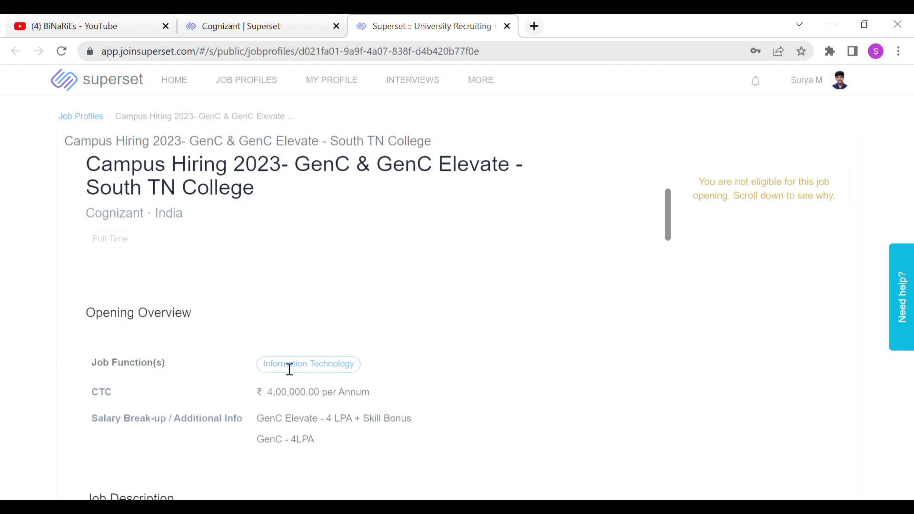
pyautogui.scroll(-2, 288, 369)
pyautogui.scroll(-1, 288, 370)
pyautogui.scroll(-2, 288, 370)
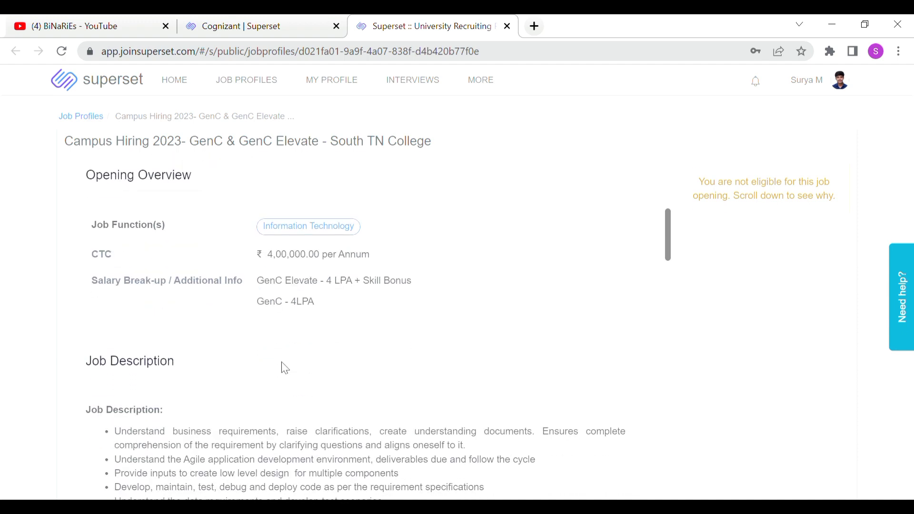
pyautogui.scroll(-3, 288, 369)
pyautogui.scroll(-4, 283, 367)
pyautogui.scroll(-4, 414, 351)
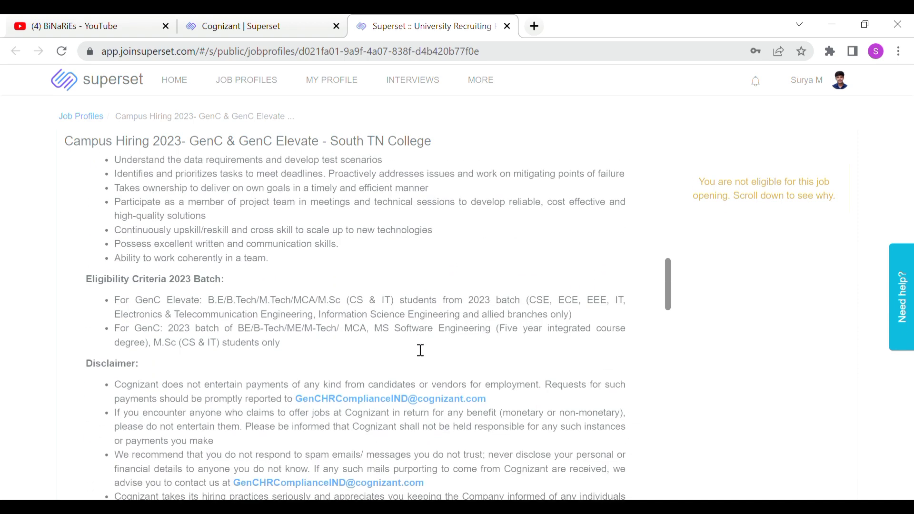
pyautogui.scroll(-2, 415, 350)
pyautogui.scroll(-4, 332, 375)
pyautogui.scroll(-4, 333, 376)
pyautogui.scroll(-3, 333, 376)
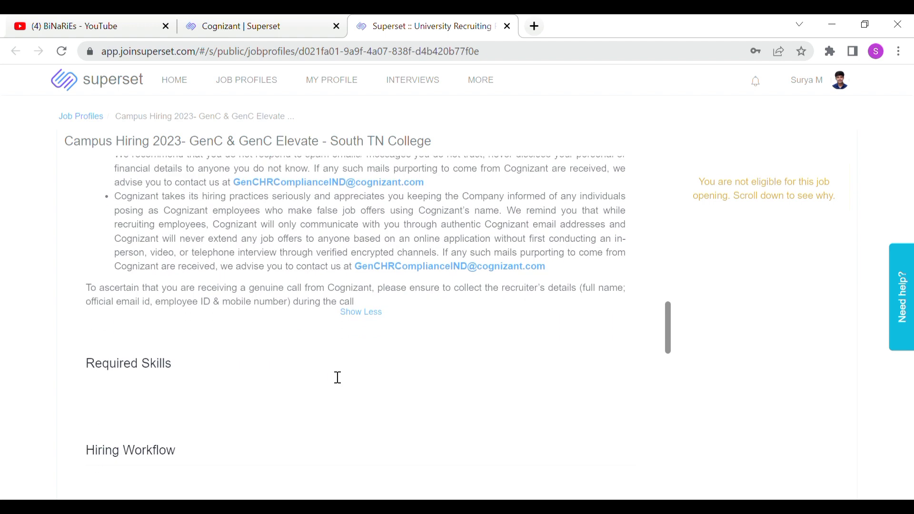
pyautogui.scroll(-3, 334, 376)
pyautogui.scroll(-4, 333, 375)
pyautogui.scroll(-4, 333, 376)
pyautogui.scroll(-2, 333, 376)
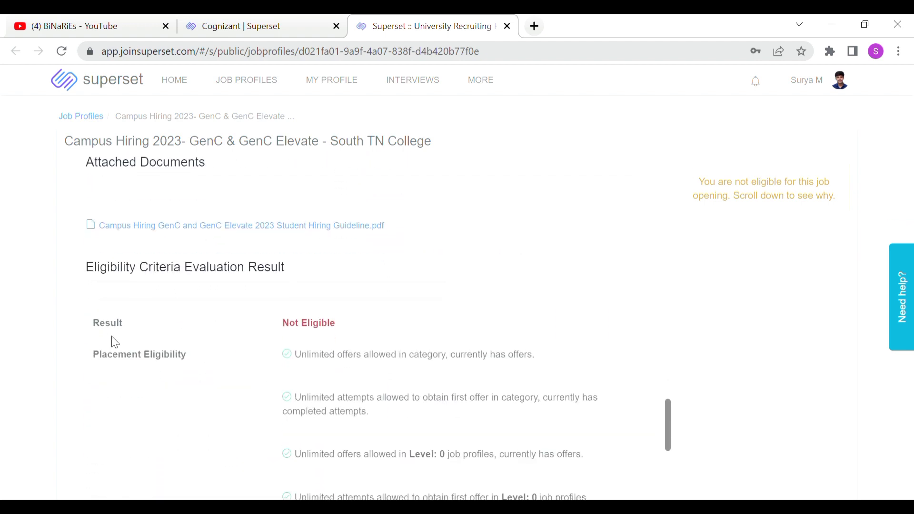
pyautogui.scroll(-3, 284, 326)
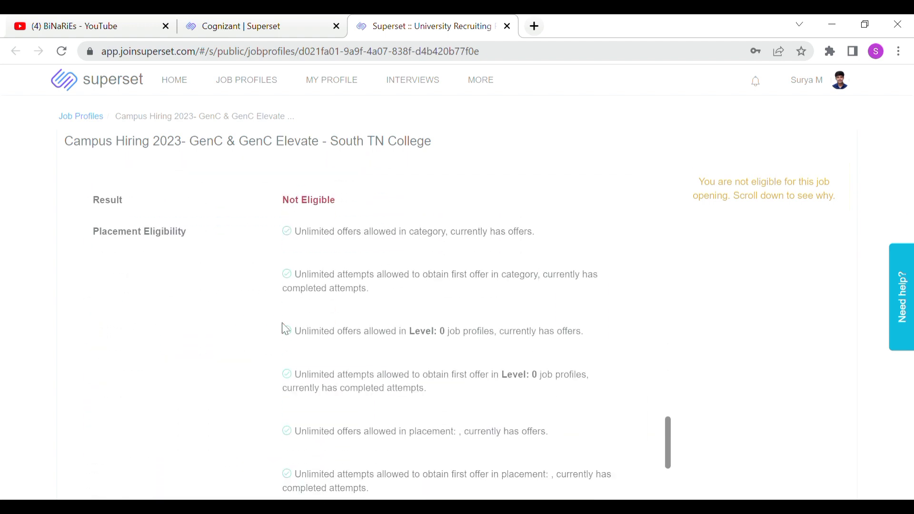
pyautogui.scroll(-2, 284, 327)
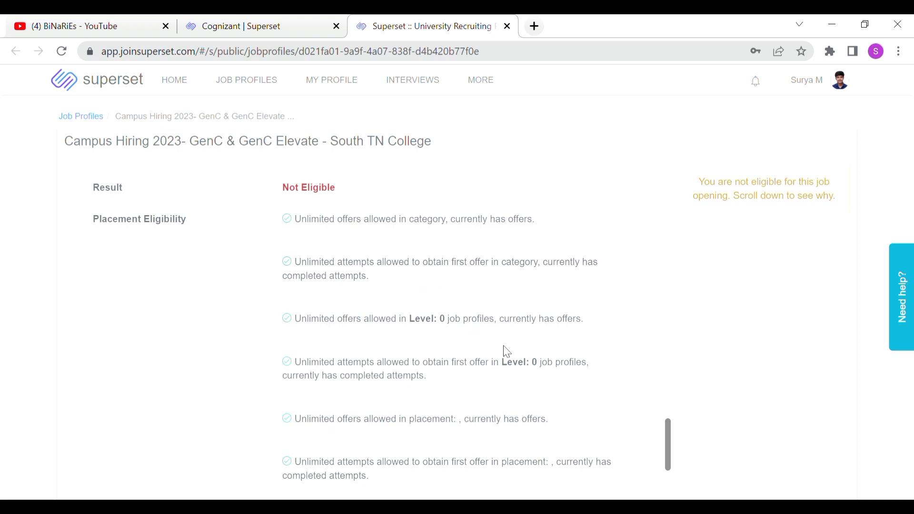
pyautogui.scroll(-3, 505, 350)
pyautogui.scroll(-3, 505, 350)
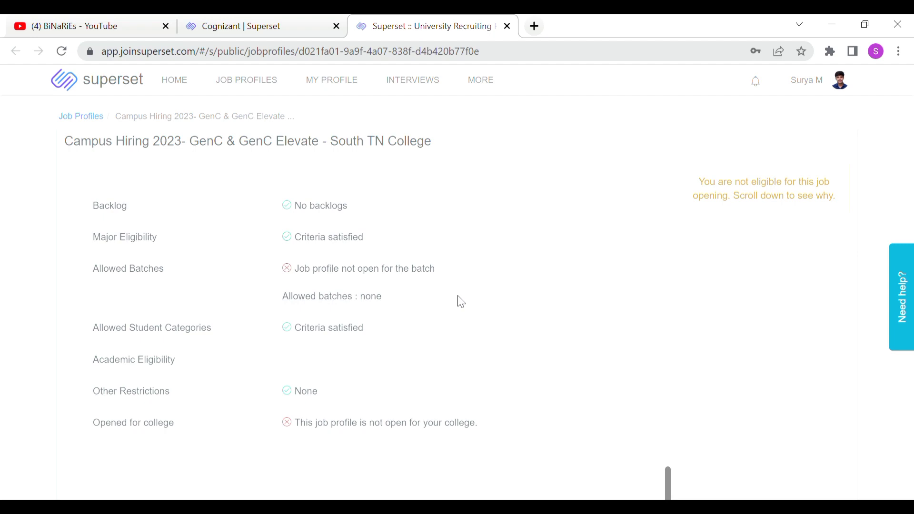
pyautogui.scroll(2, 391, 317)
pyautogui.scroll(5, 391, 317)
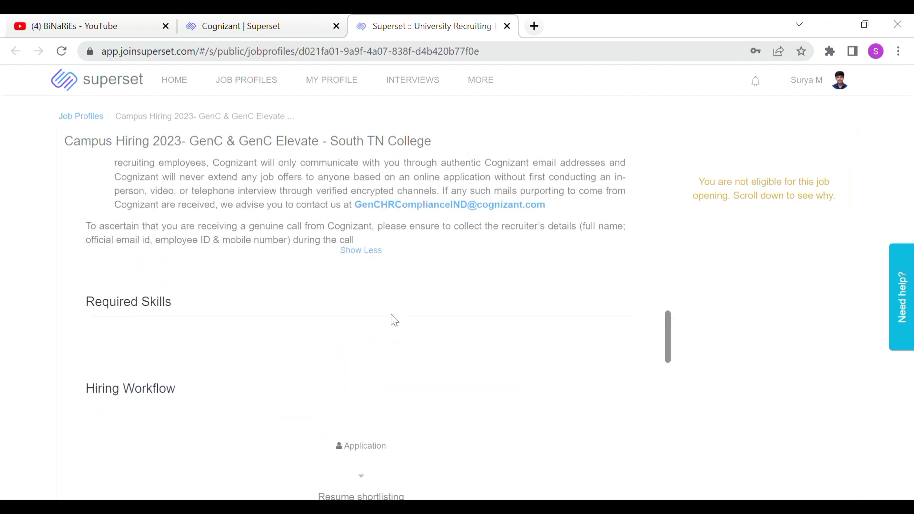
pyautogui.scroll(5, 391, 317)
pyautogui.scroll(5, 392, 317)
pyautogui.scroll(3, 391, 317)
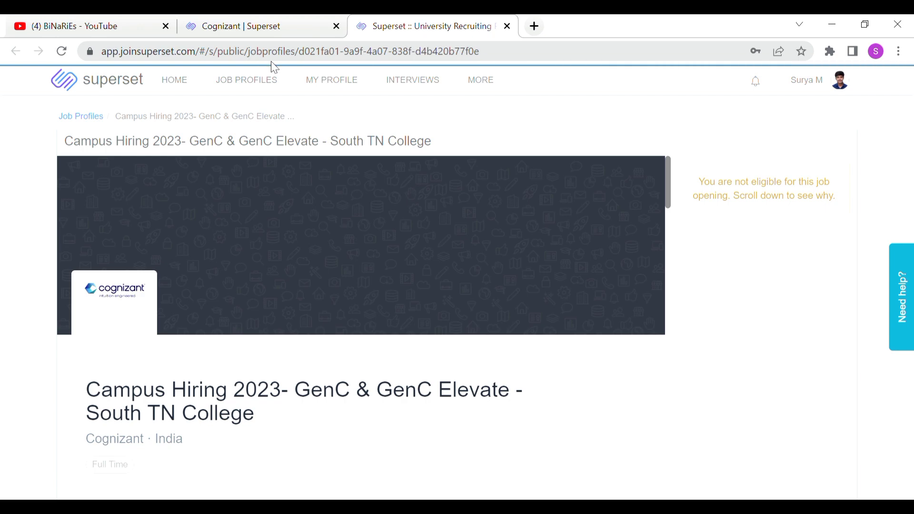
# - Confirm the profile is closed for this batch and college, then return to BiNaRiEs YouTube
pyautogui.click(97, 26)
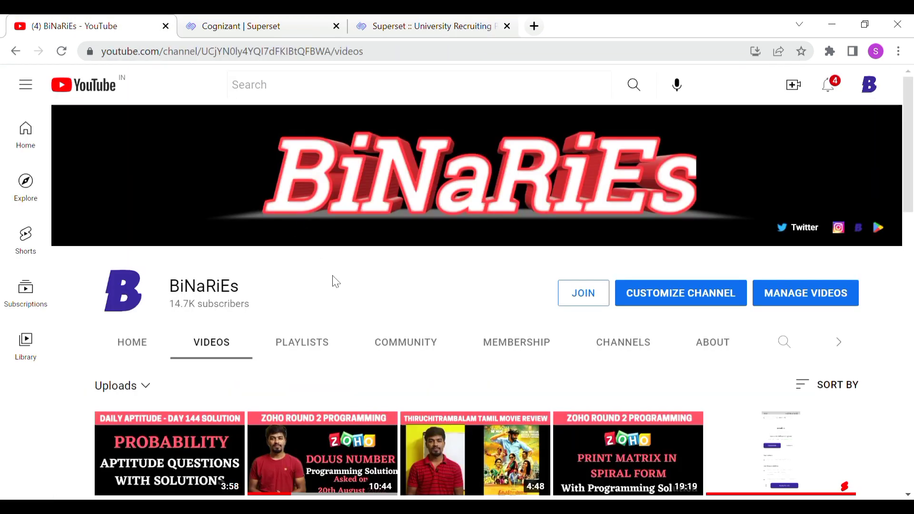